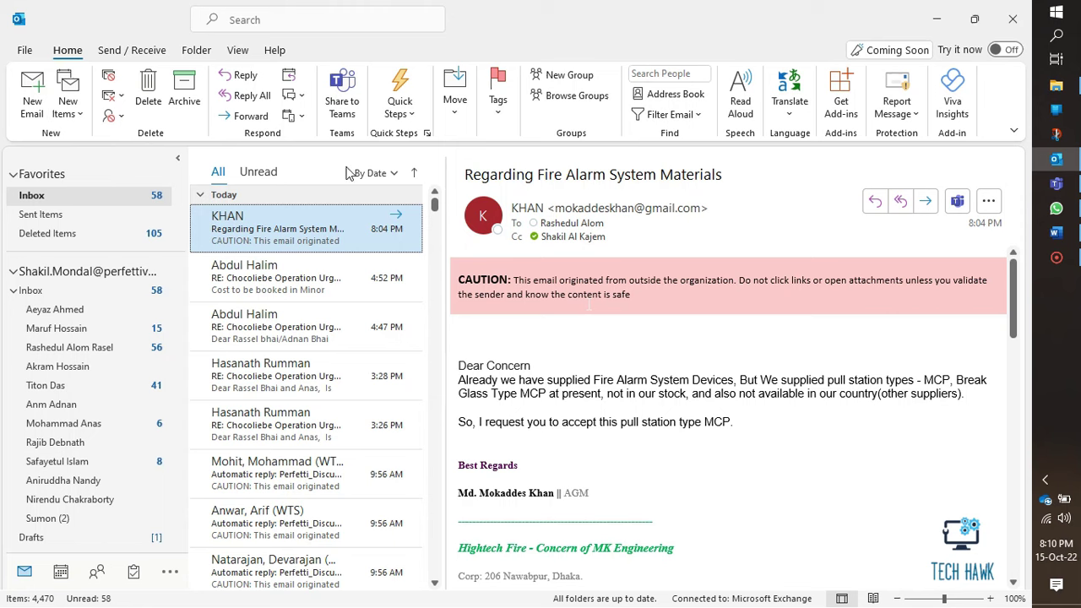
Open a new untitled meeting invitation from New Items to check its options, then close it
{"action": "left_click", "coordinate": [71, 113]}
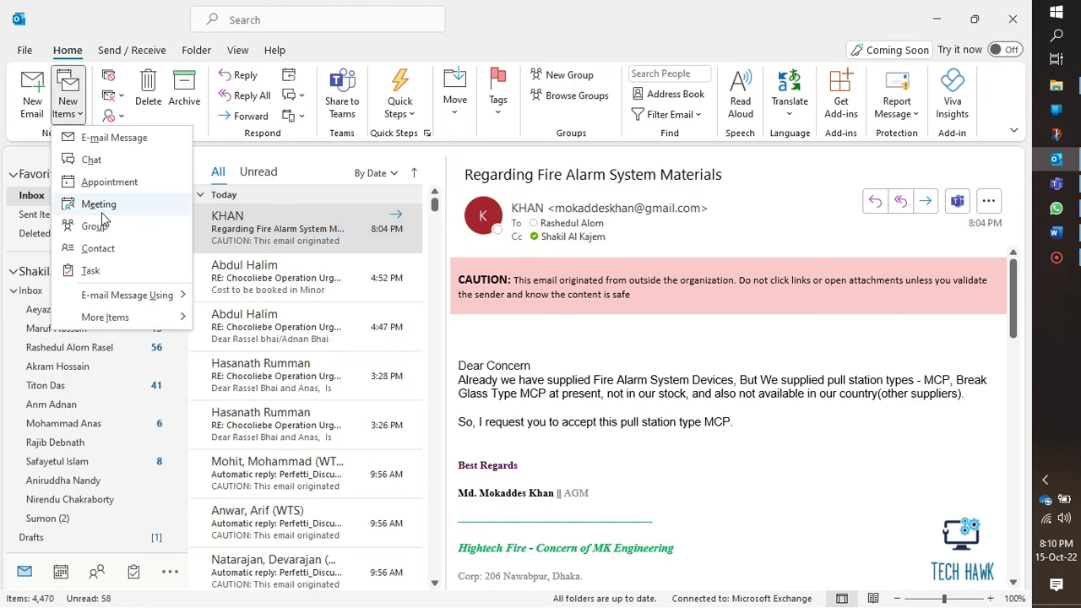
{"action": "left_click", "coordinate": [142, 204]}
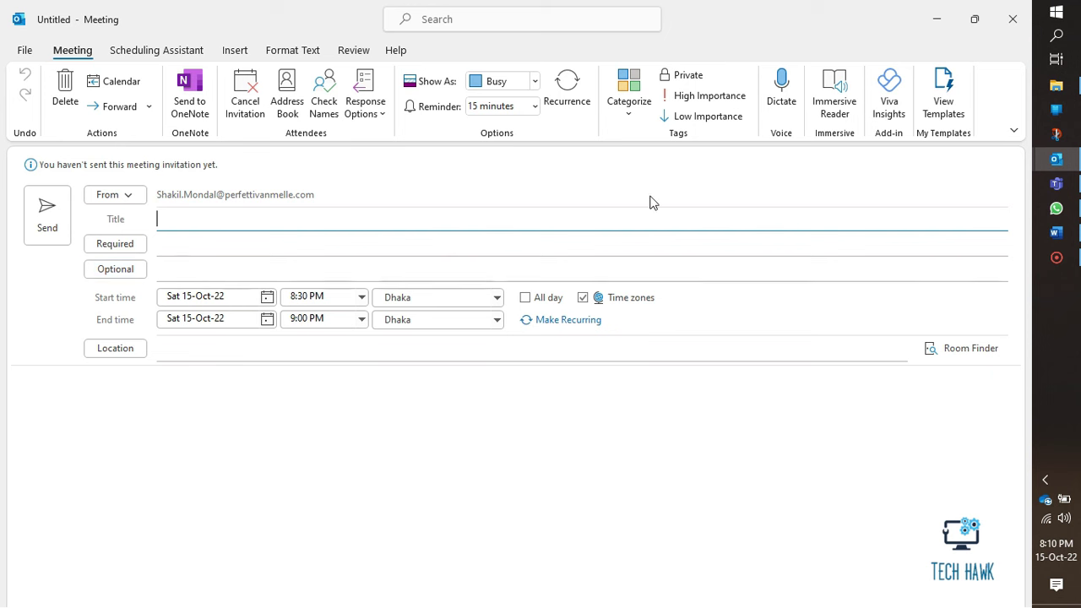
{"action": "left_click", "coordinate": [1016, 34]}
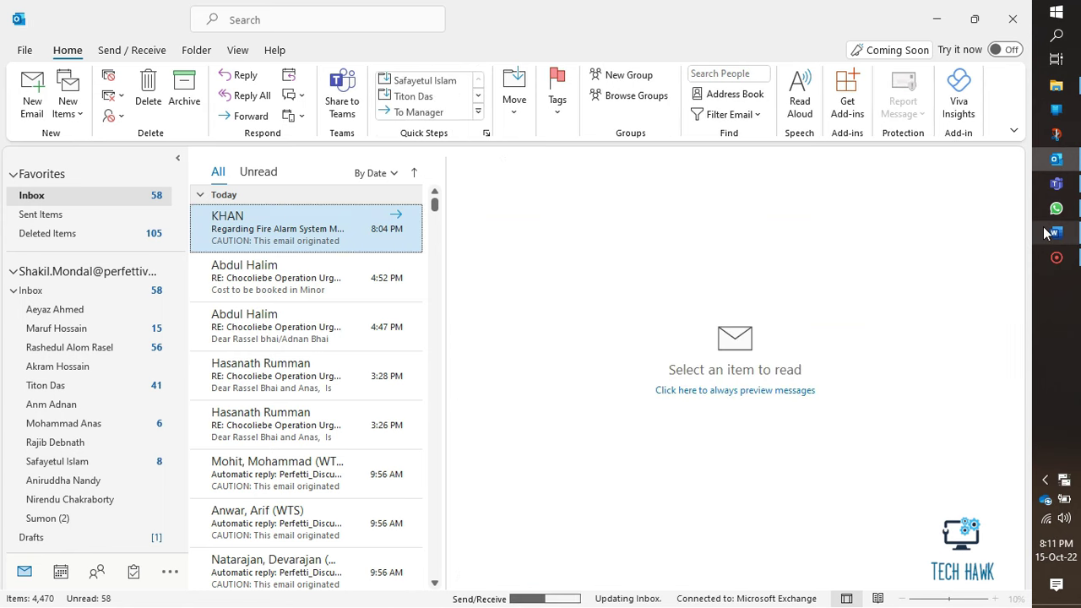
Bring the Microsoft Teams window forward and quit it
{"action": "mouse_move", "coordinate": [1064, 198]}
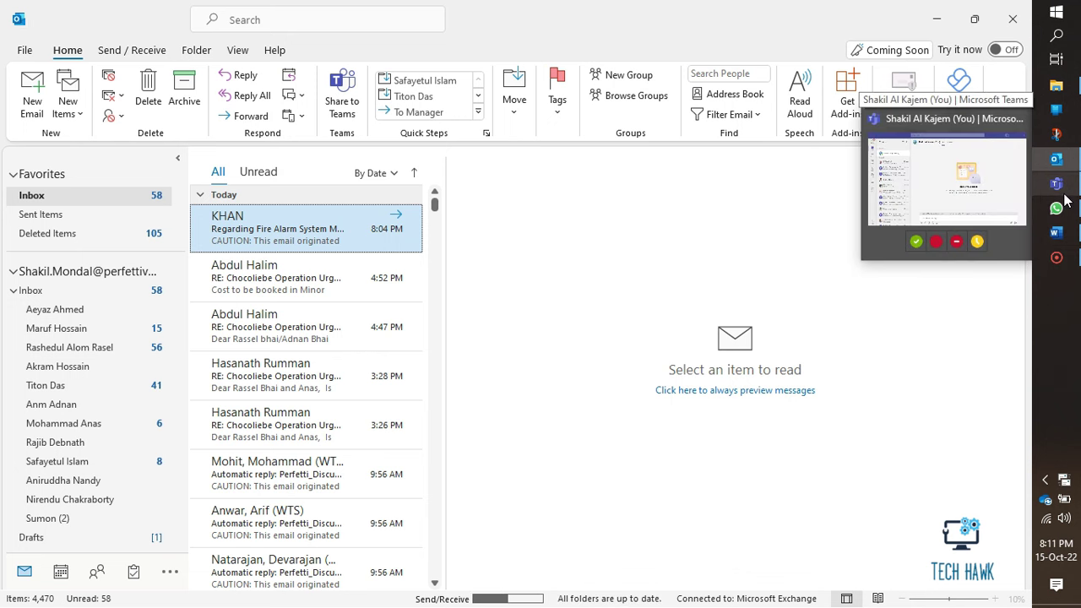
{"action": "left_click", "coordinate": [1065, 197]}
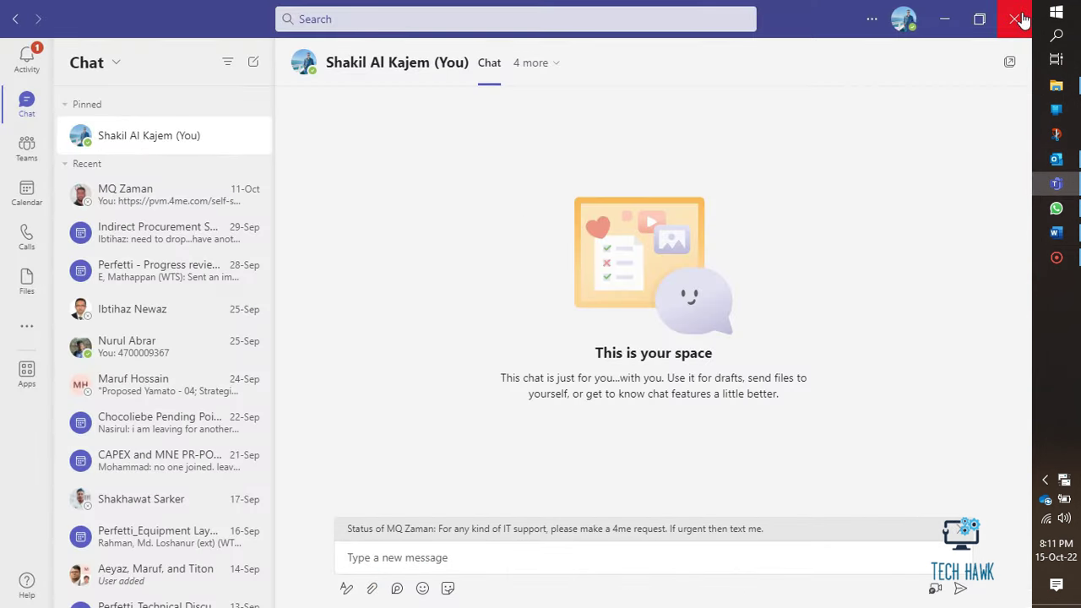
{"action": "left_click", "coordinate": [1022, 18]}
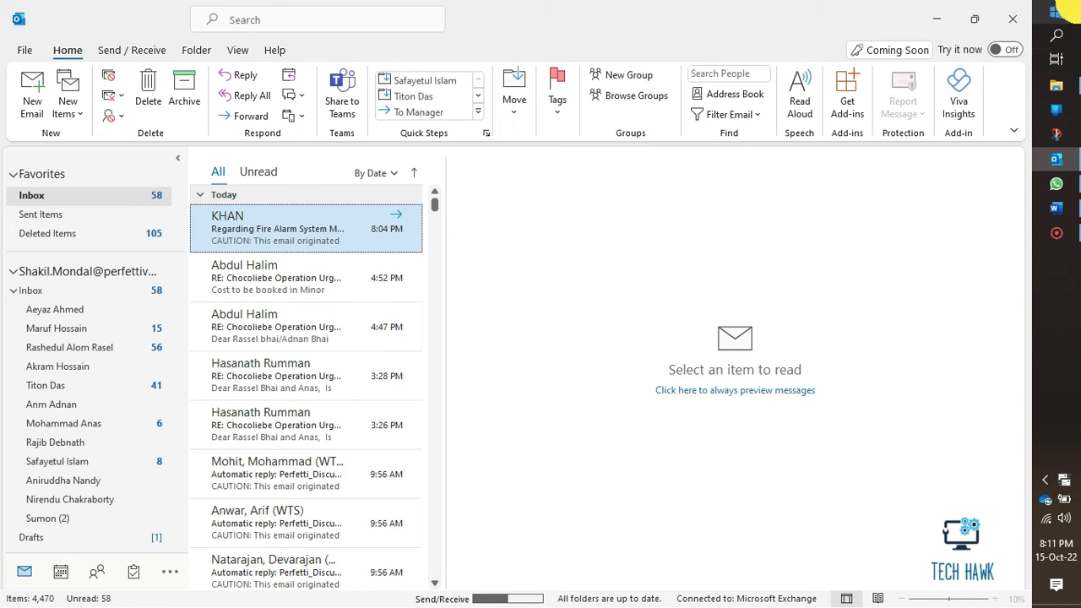
Relaunch Microsoft Teams by searching 'teams' in Windows search, then minimize it
{"action": "left_click", "coordinate": [1056, 12]}
{"action": "left_click", "coordinate": [1057, 38]}
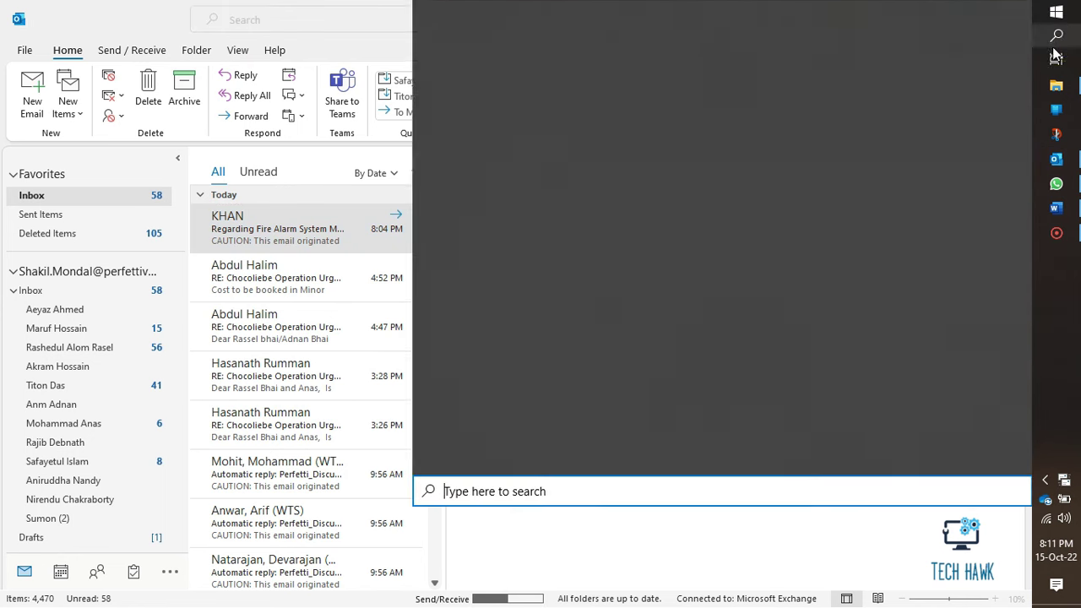
{"action": "type", "text": "teams"}
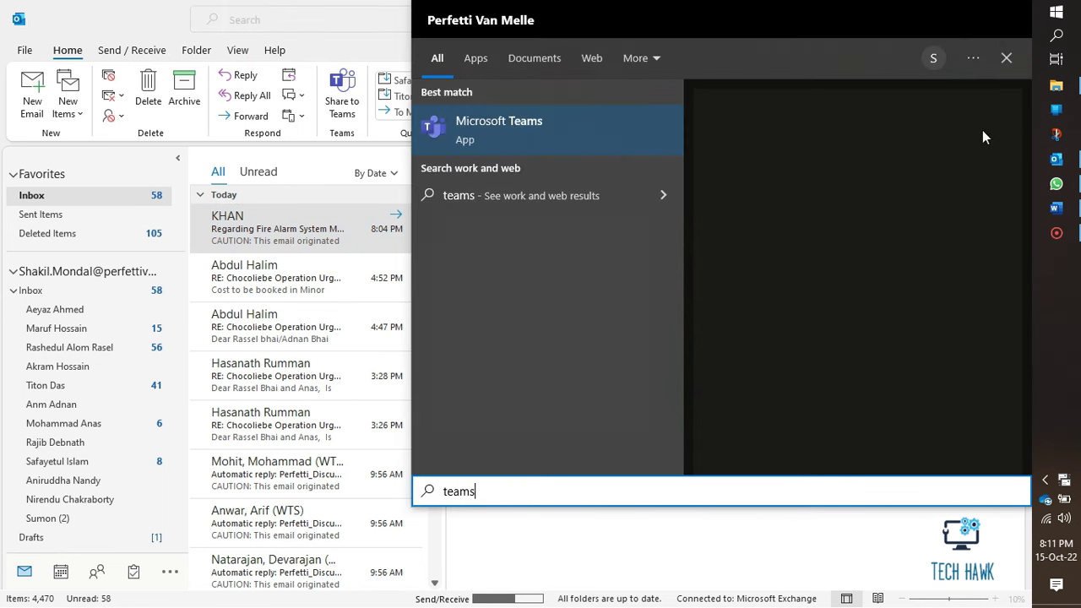
{"action": "left_click", "coordinate": [545, 133]}
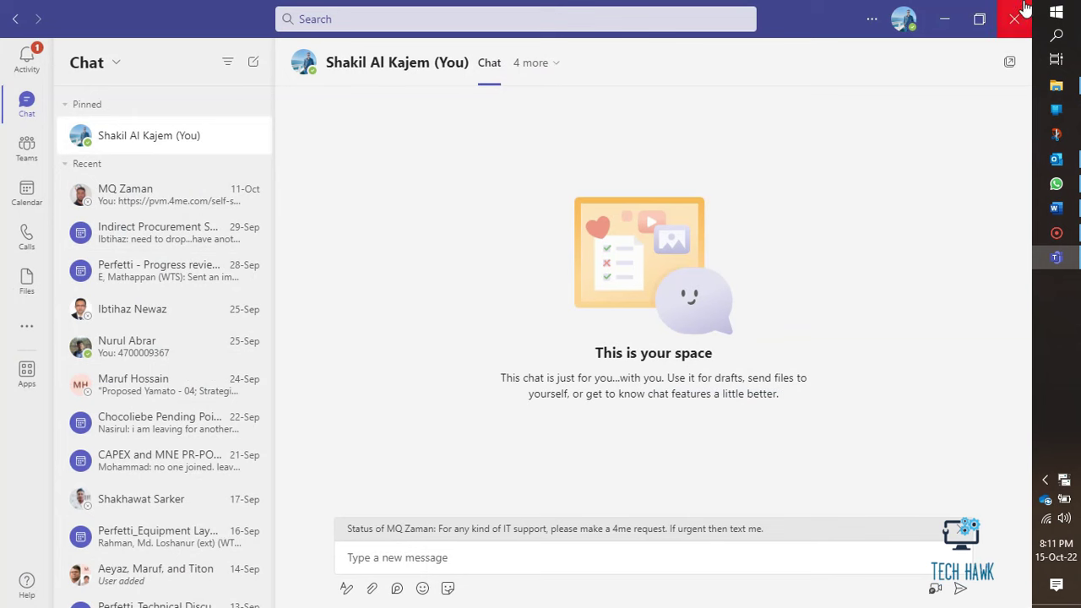
{"action": "left_click", "coordinate": [944, 18]}
Close Outlook and relaunch it by searching 'outloo' in Windows search
{"action": "left_click", "coordinate": [1056, 160]}
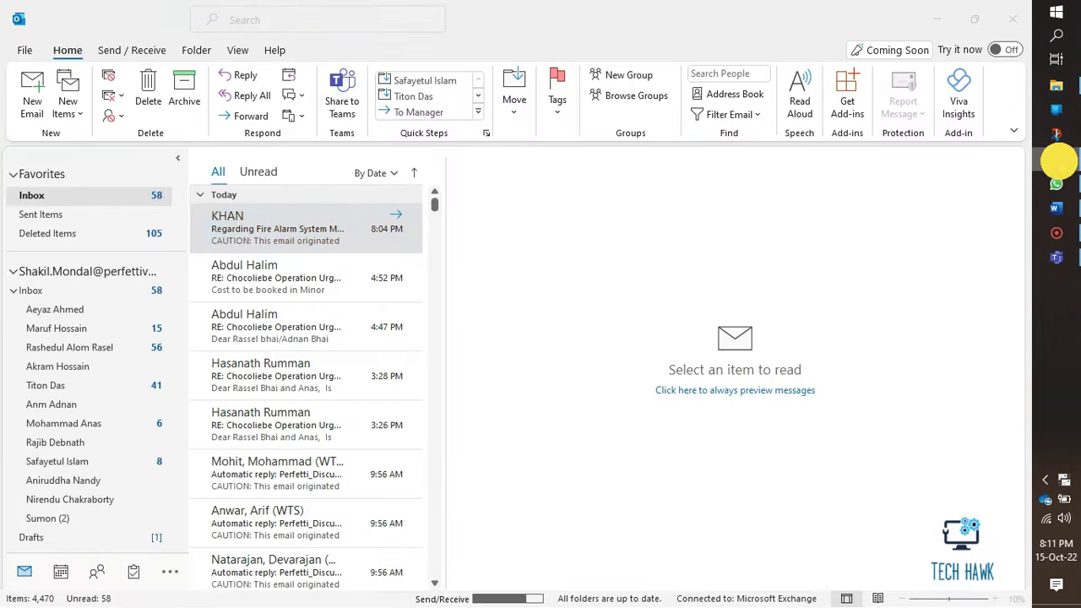
{"action": "left_click", "coordinate": [1056, 85]}
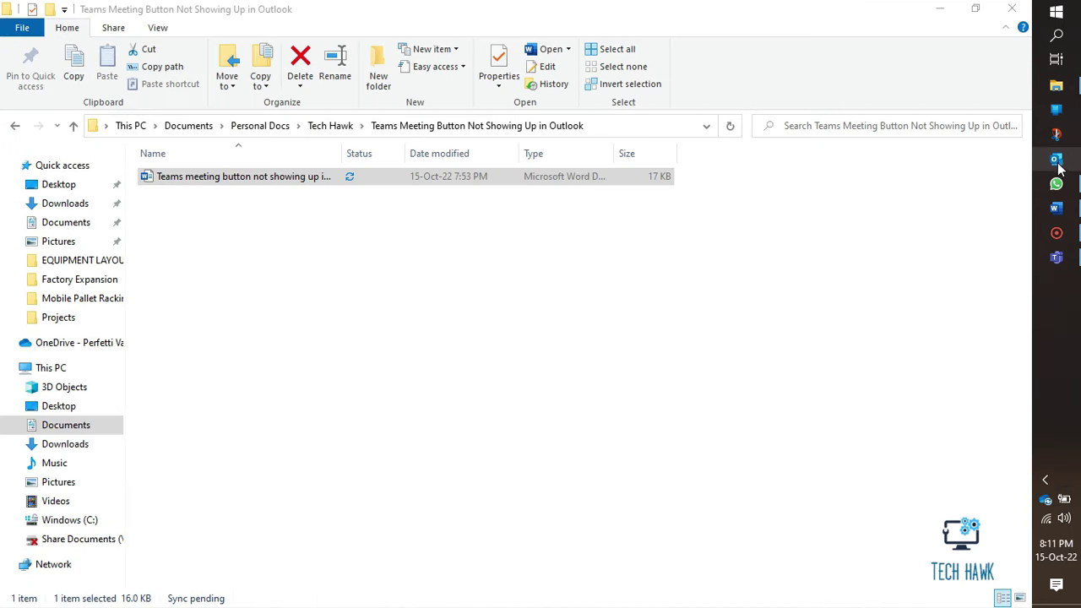
{"action": "left_click", "coordinate": [1057, 37]}
{"action": "type", "text": "outloo"}
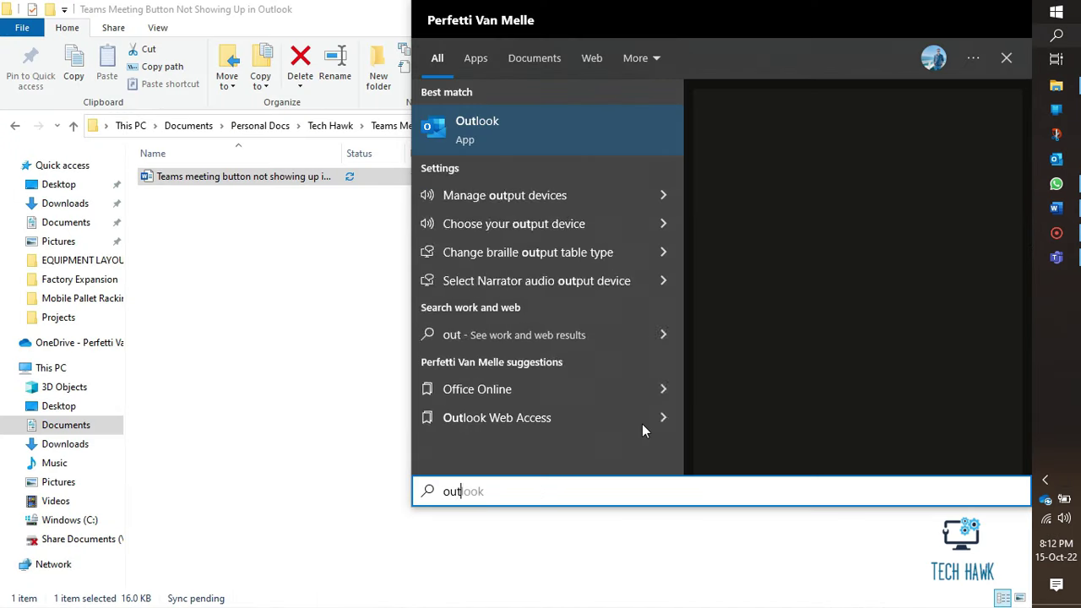
{"action": "left_click", "coordinate": [514, 140]}
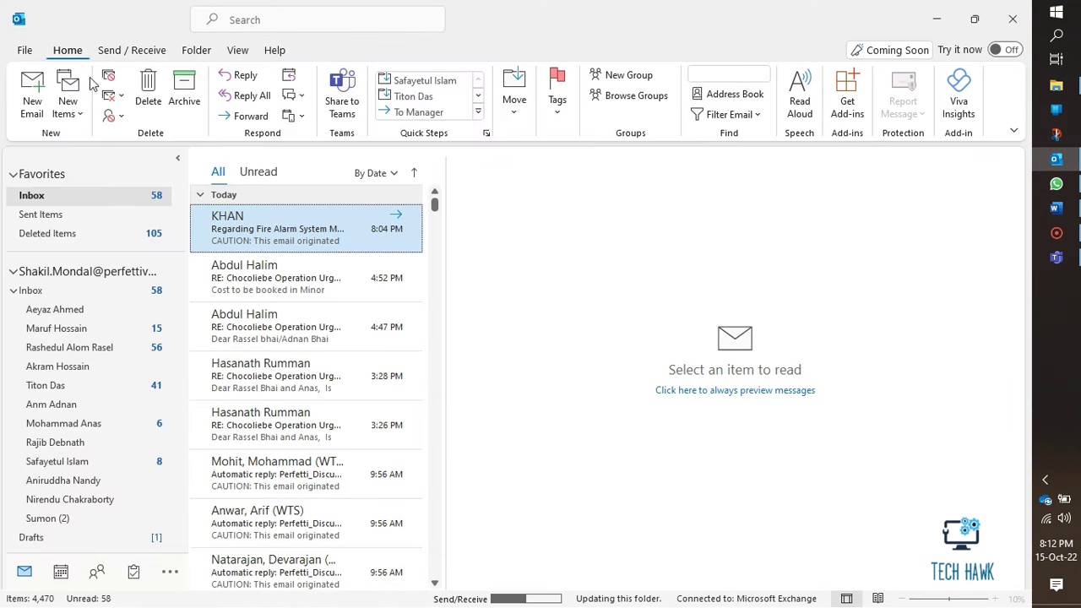
{"action": "left_click", "coordinate": [69, 101]}
Open another new meeting invitation to check it, then go to File's Account Information page
{"action": "left_click", "coordinate": [96, 206]}
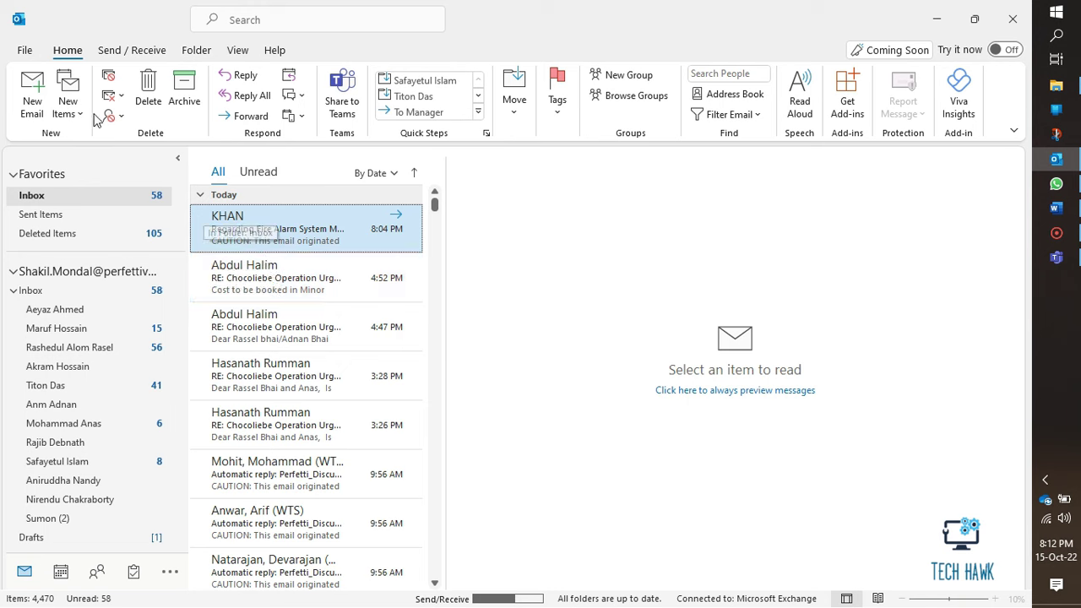
{"action": "left_click", "coordinate": [25, 51]}
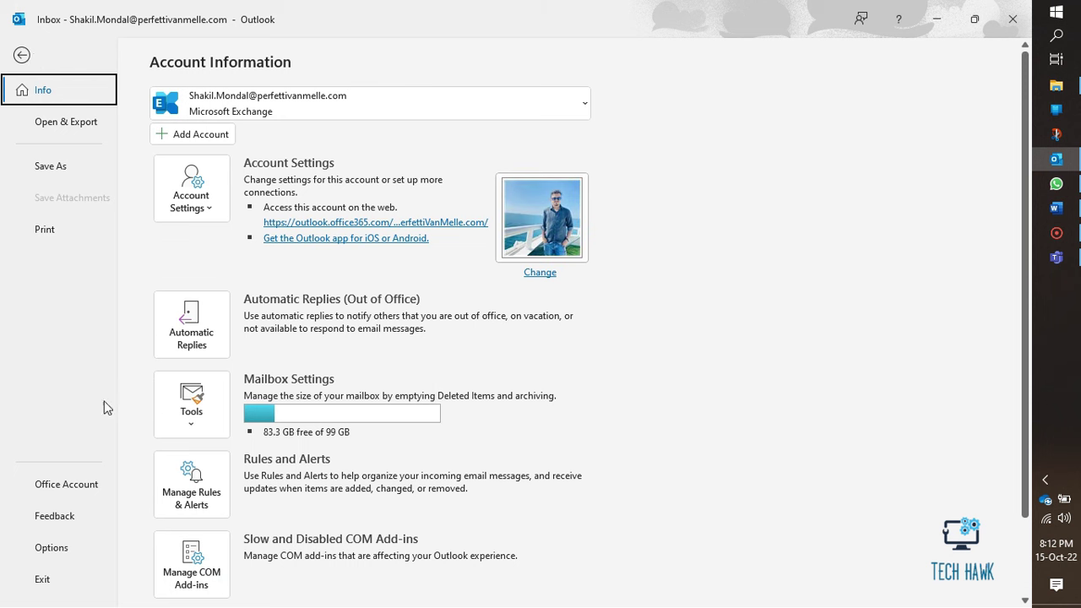
In Options > Add-ins, select the inactive Teams Meeting Add-in and manage COM Add-ins
{"action": "left_click", "coordinate": [51, 550]}
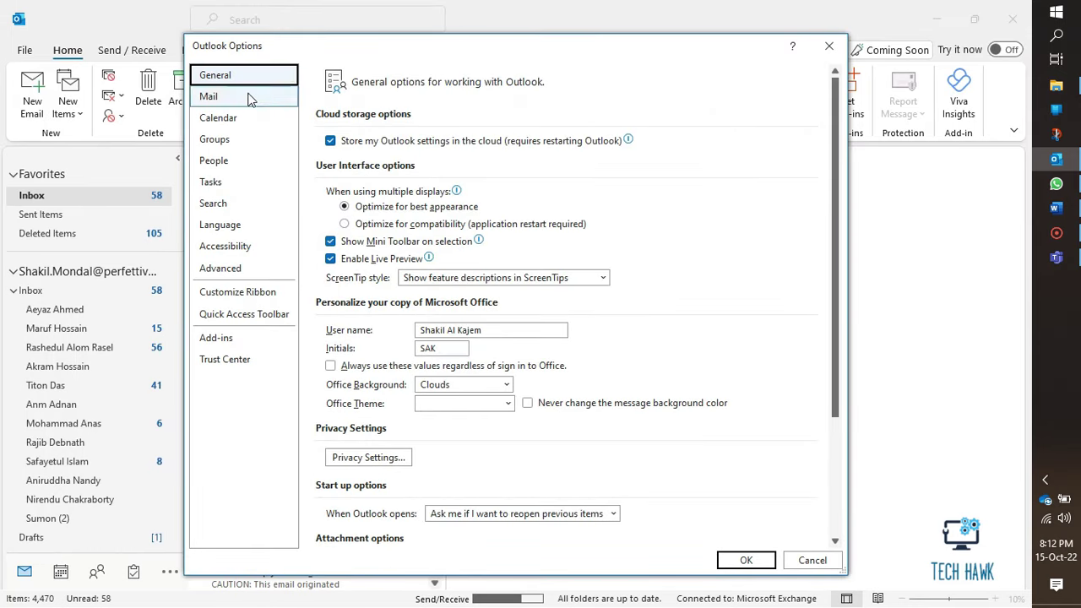
{"action": "left_click", "coordinate": [261, 346]}
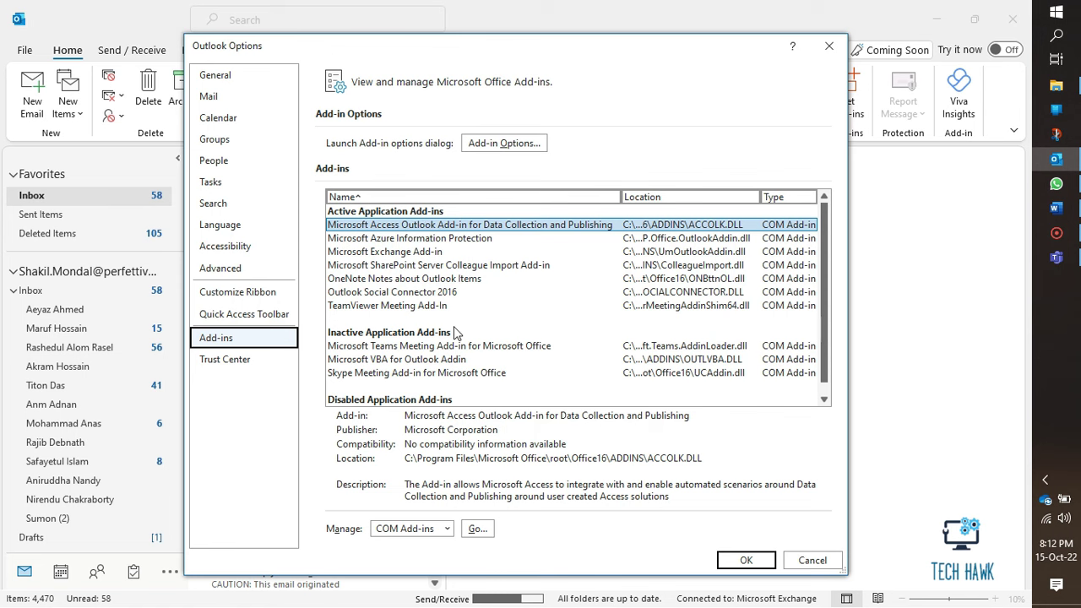
{"action": "left_click", "coordinate": [374, 347]}
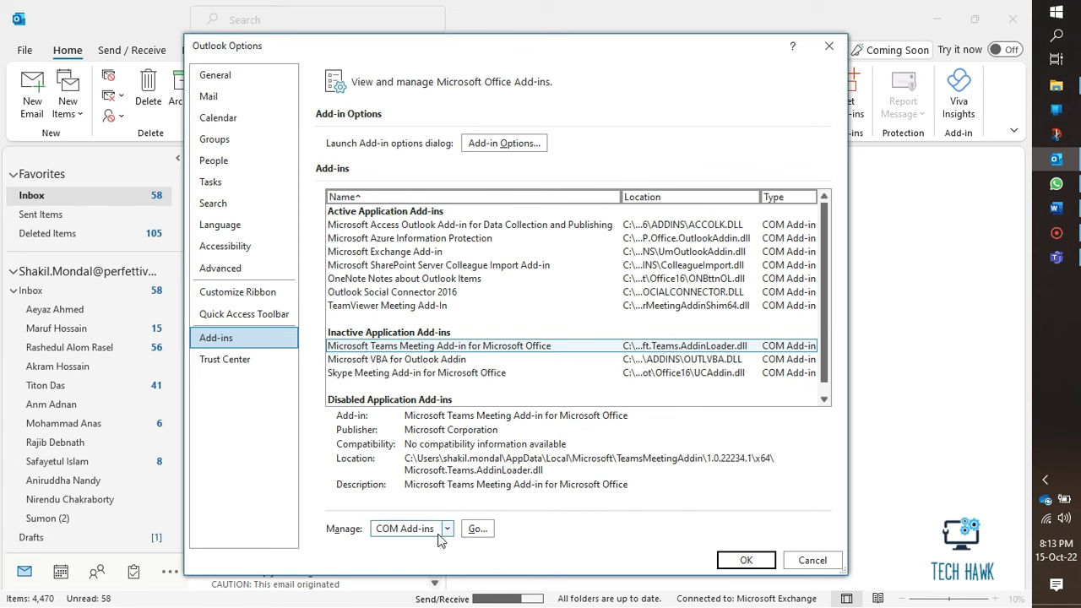
{"action": "left_click", "coordinate": [411, 529]}
{"action": "left_click", "coordinate": [411, 538]}
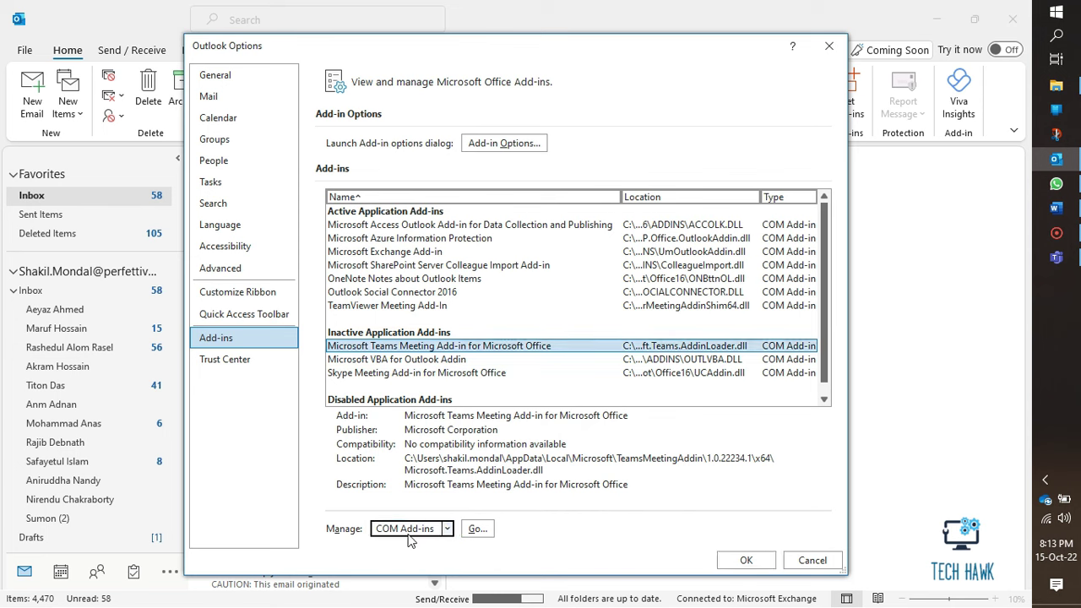
{"action": "left_click", "coordinate": [477, 529]}
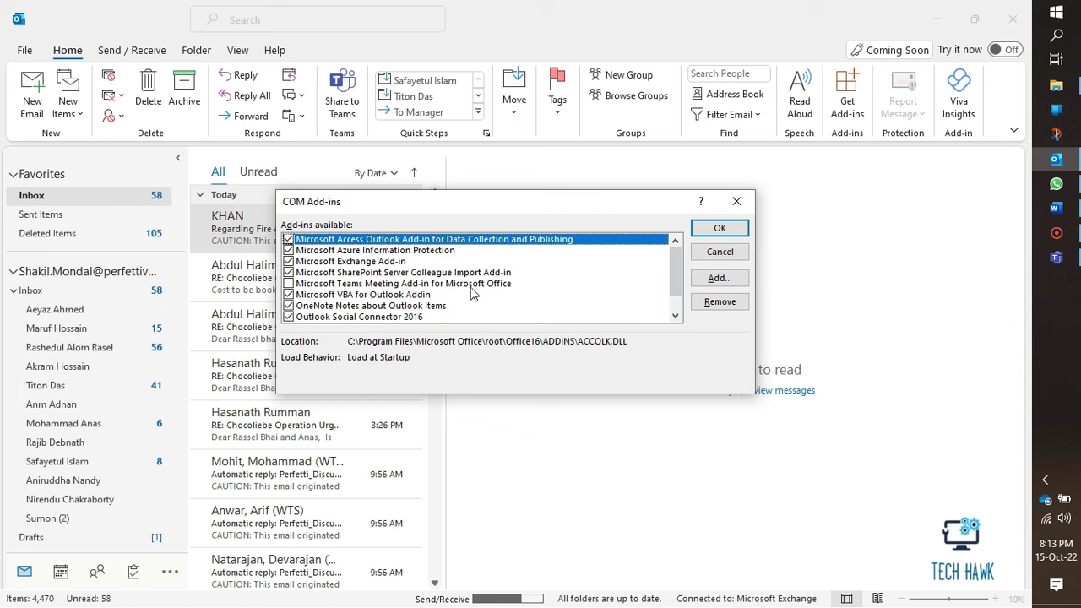
Tick Microsoft Teams Meeting Add-in for Microsoft Office and confirm with OK
{"action": "left_click", "coordinate": [289, 285]}
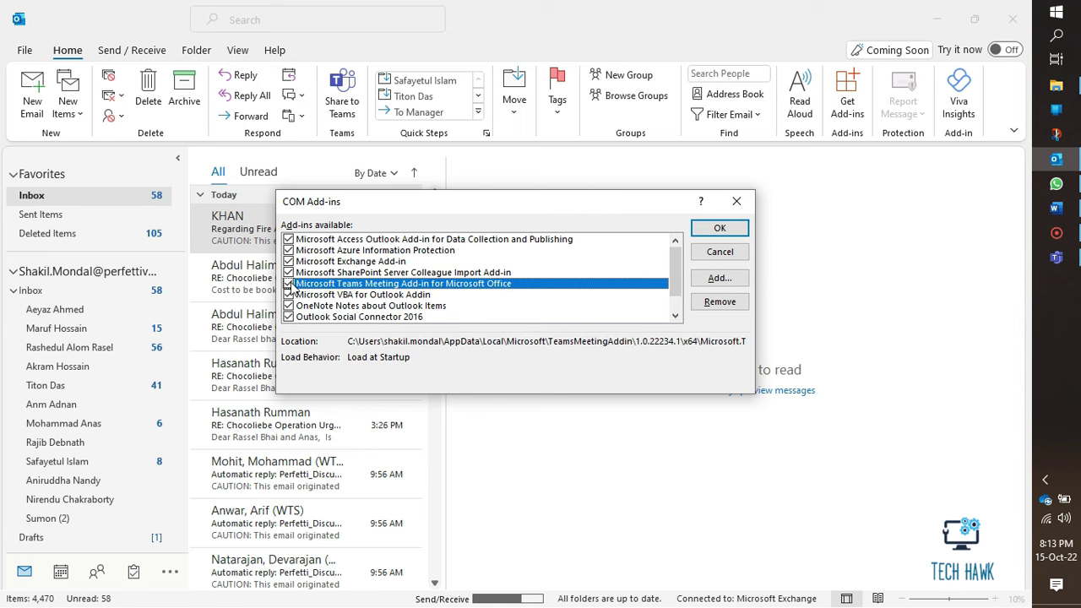
{"action": "left_click", "coordinate": [709, 232]}
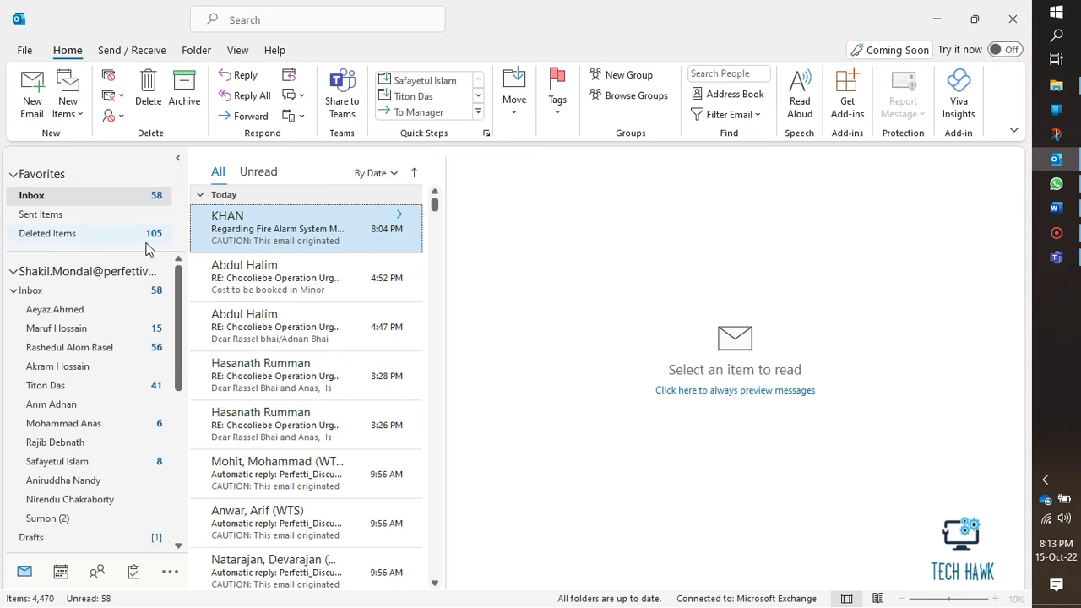
{"action": "left_click", "coordinate": [25, 50]}
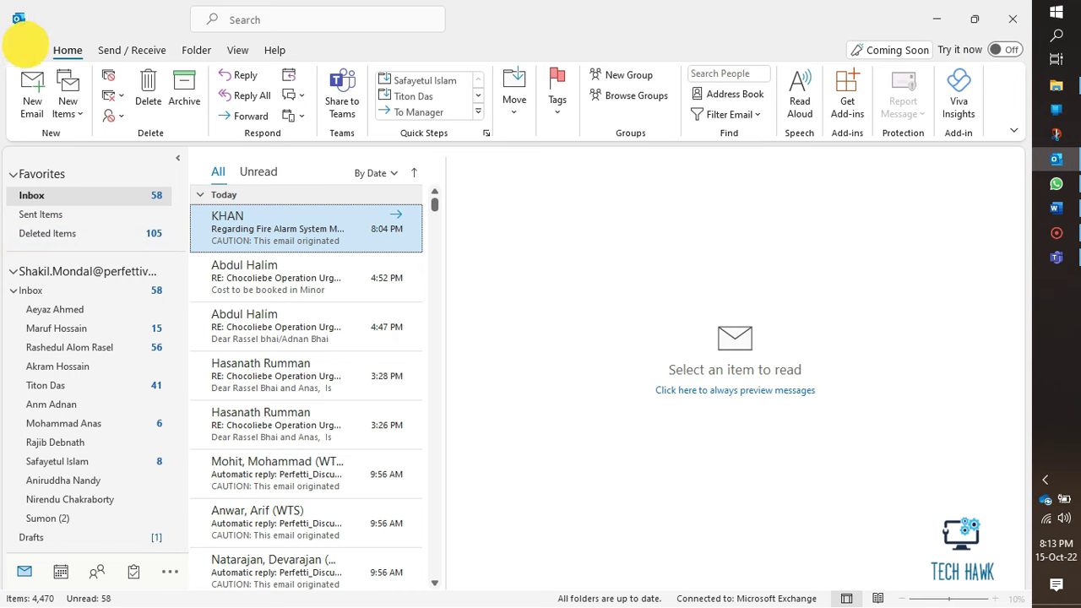
{"action": "left_click", "coordinate": [68, 549]}
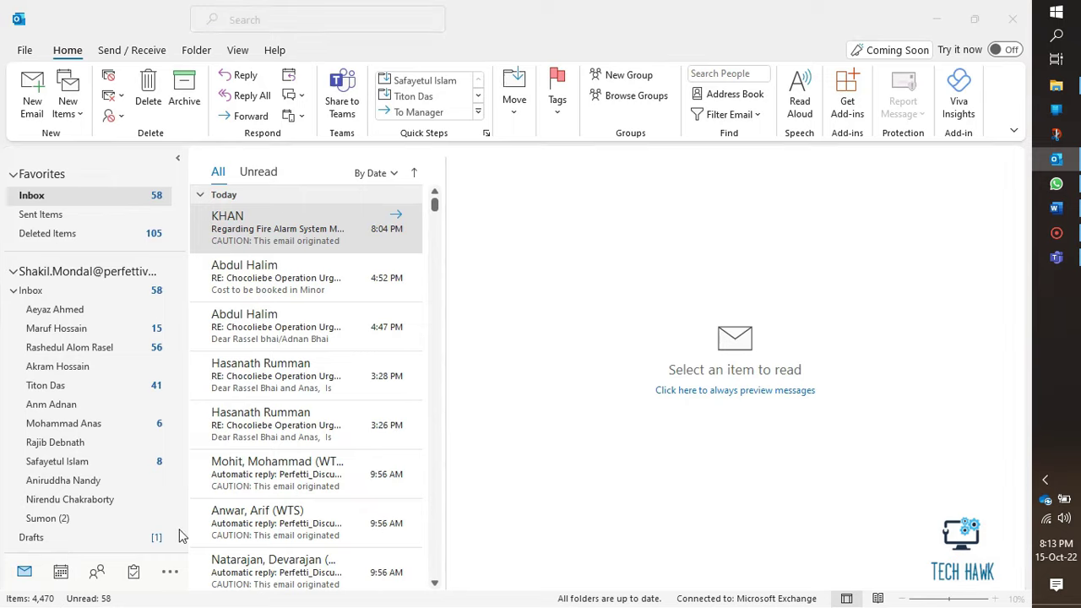
{"action": "left_click", "coordinate": [216, 337]}
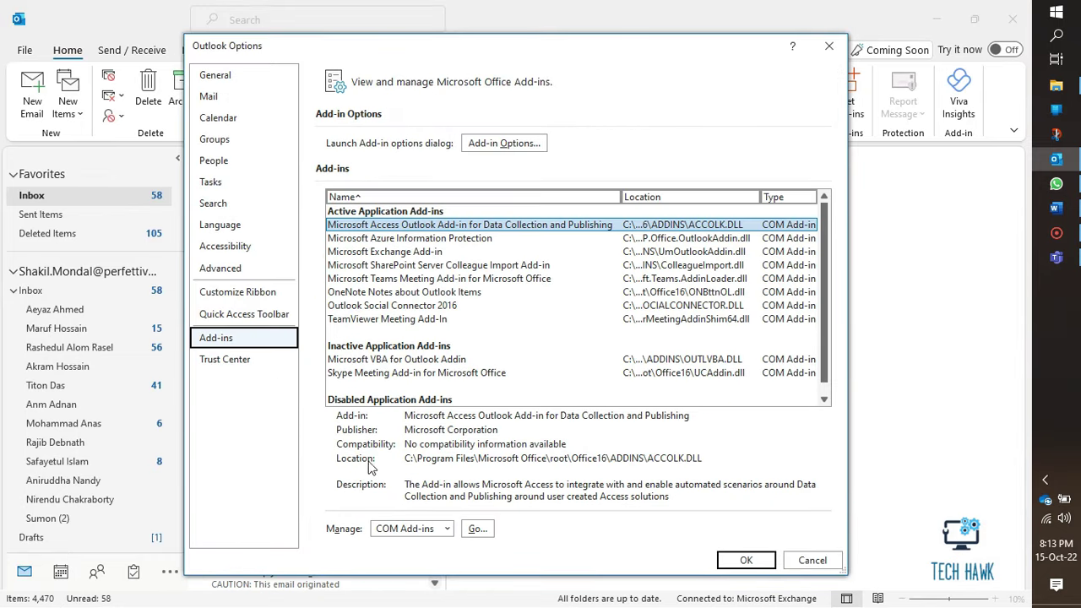
{"action": "scroll", "coordinate": [372, 401], "scroll_direction": "down", "scroll_amount": 1}
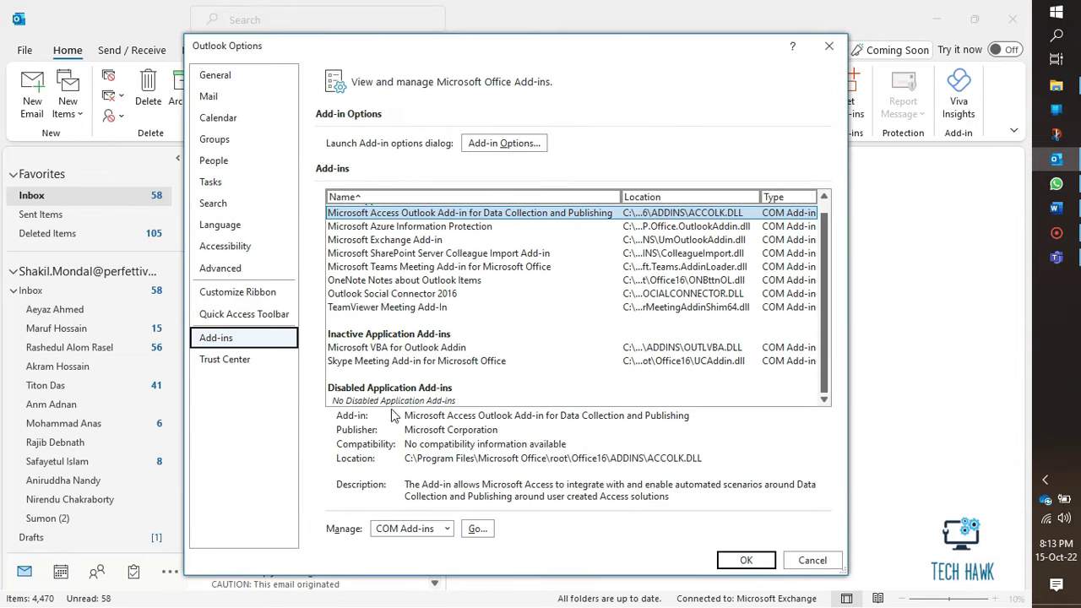
{"action": "left_click", "coordinate": [438, 529]}
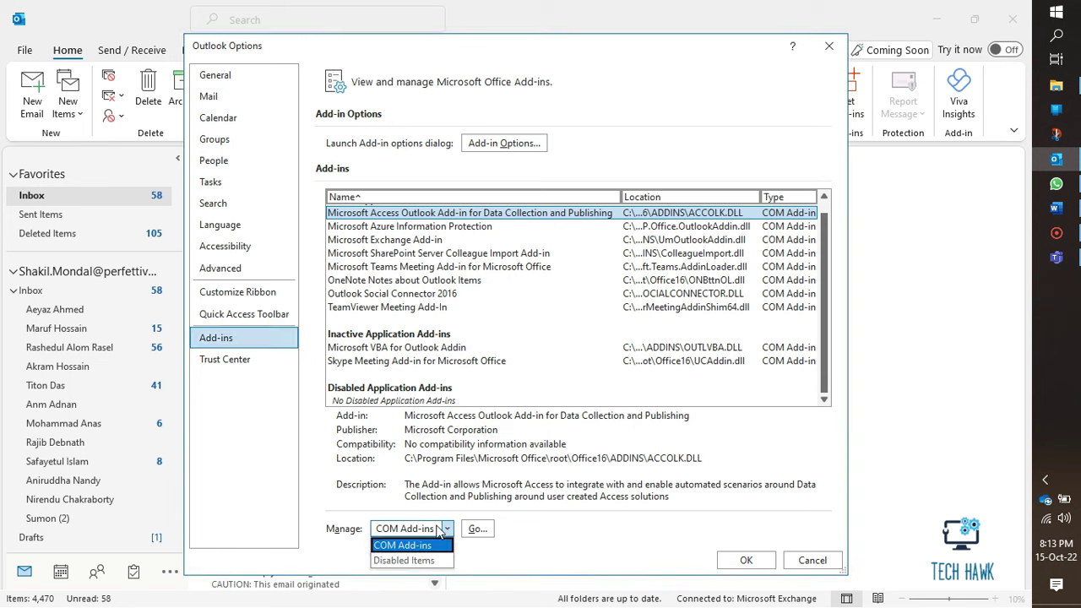
{"action": "left_click", "coordinate": [404, 565]}
{"action": "left_click", "coordinate": [476, 529]}
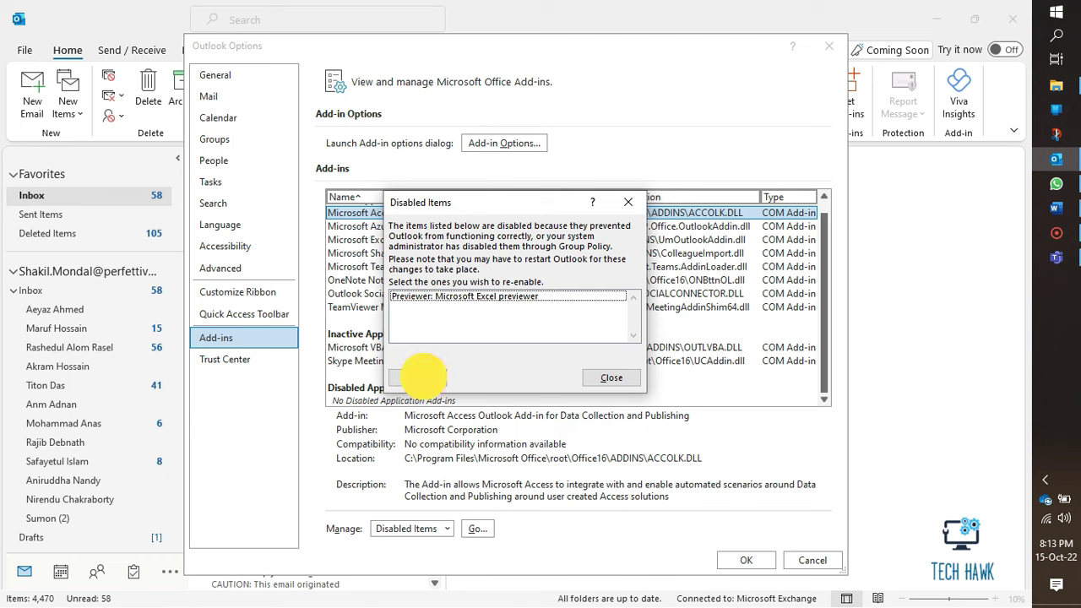
{"action": "left_click", "coordinate": [613, 378]}
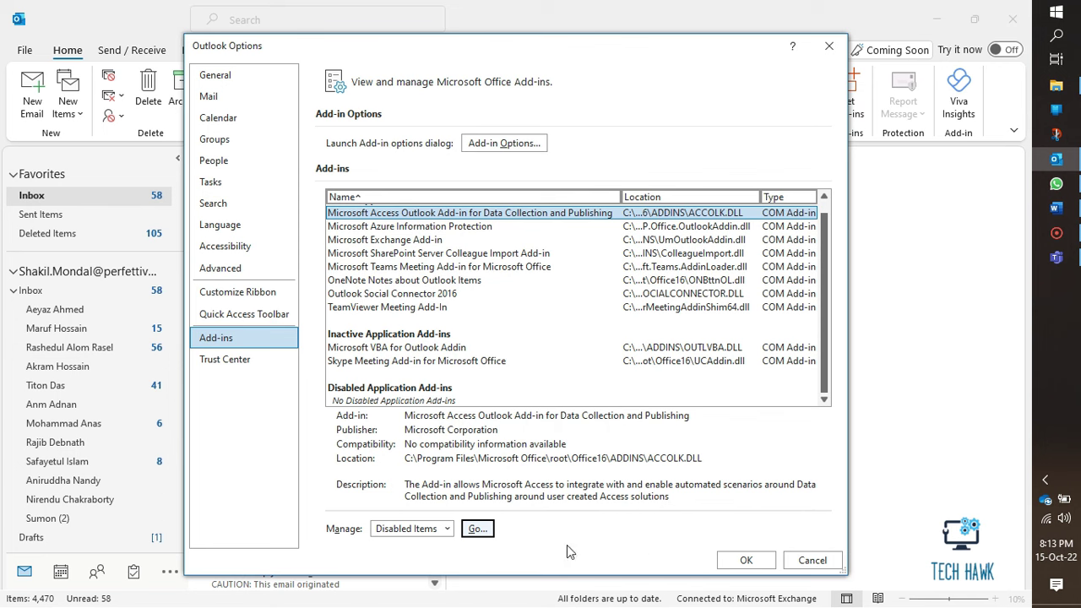
{"action": "left_click", "coordinate": [434, 532]}
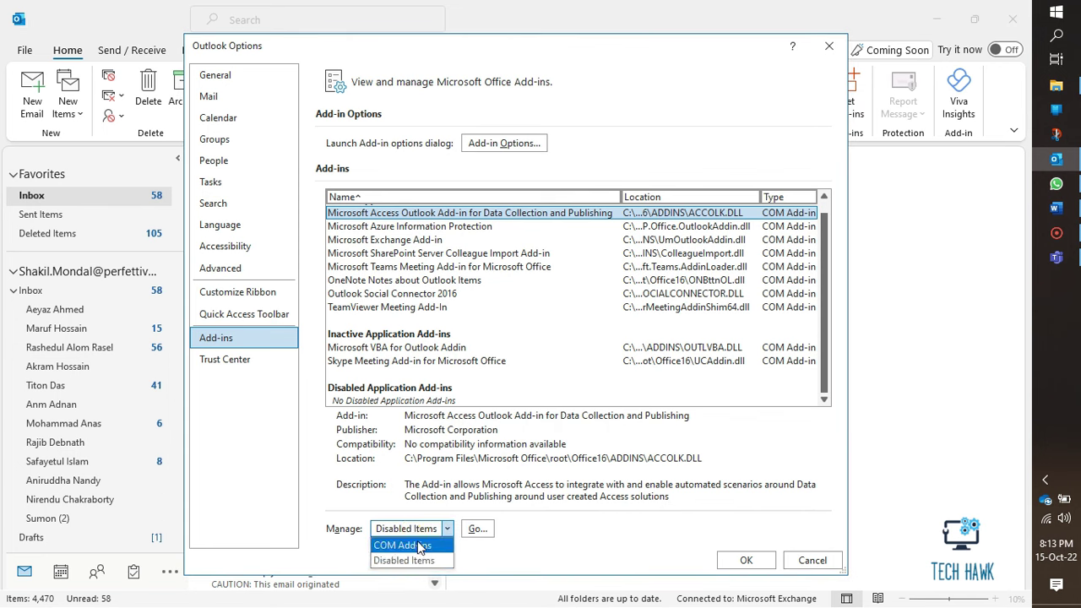
{"action": "left_click", "coordinate": [408, 545]}
{"action": "left_click", "coordinate": [732, 560]}
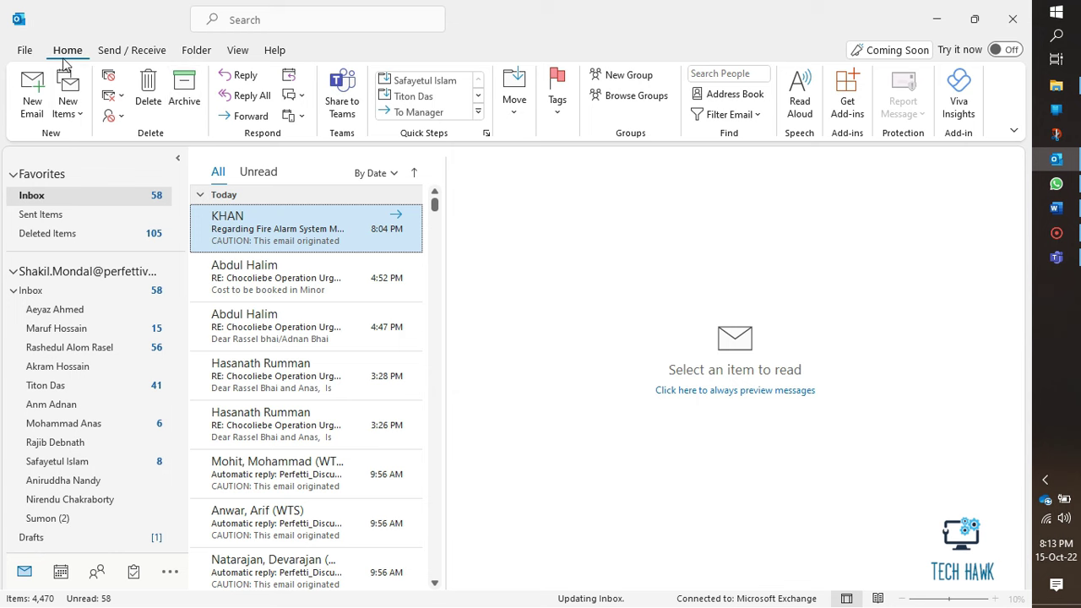
Close Outlook and relaunch it by searching 'out' in Windows search
{"action": "left_click", "coordinate": [1013, 19]}
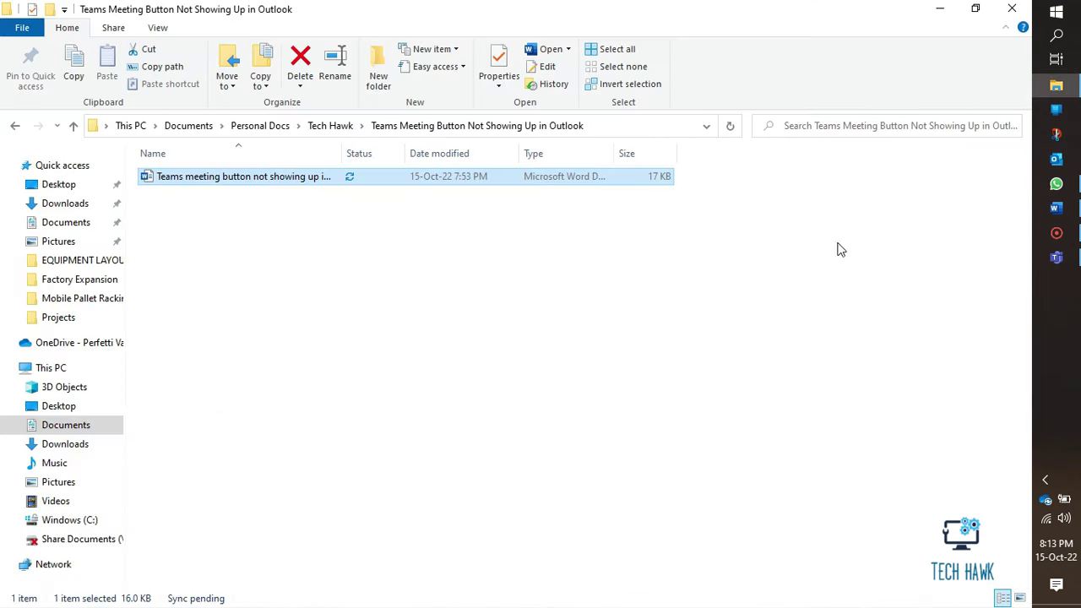
{"action": "left_click", "coordinate": [1056, 35]}
{"action": "type", "text": "out"}
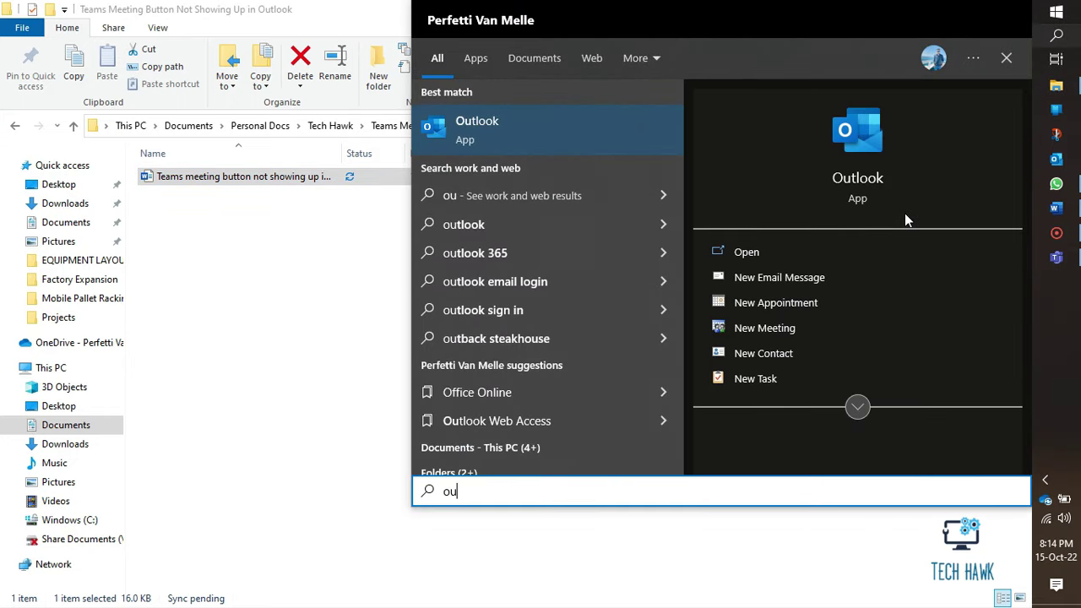
{"action": "left_click", "coordinate": [579, 135]}
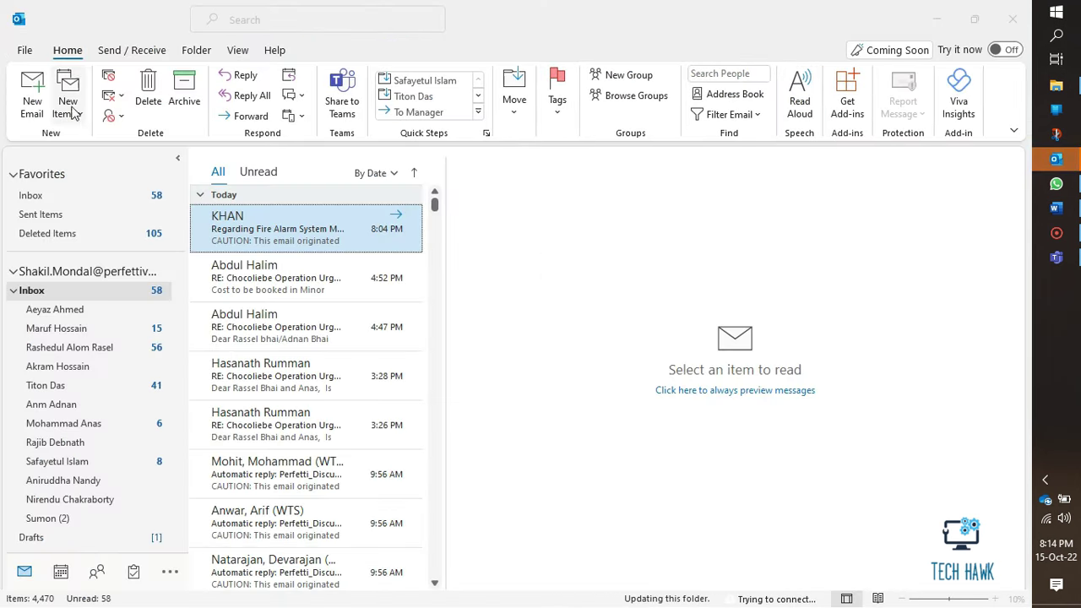
{"action": "left_click", "coordinate": [73, 112]}
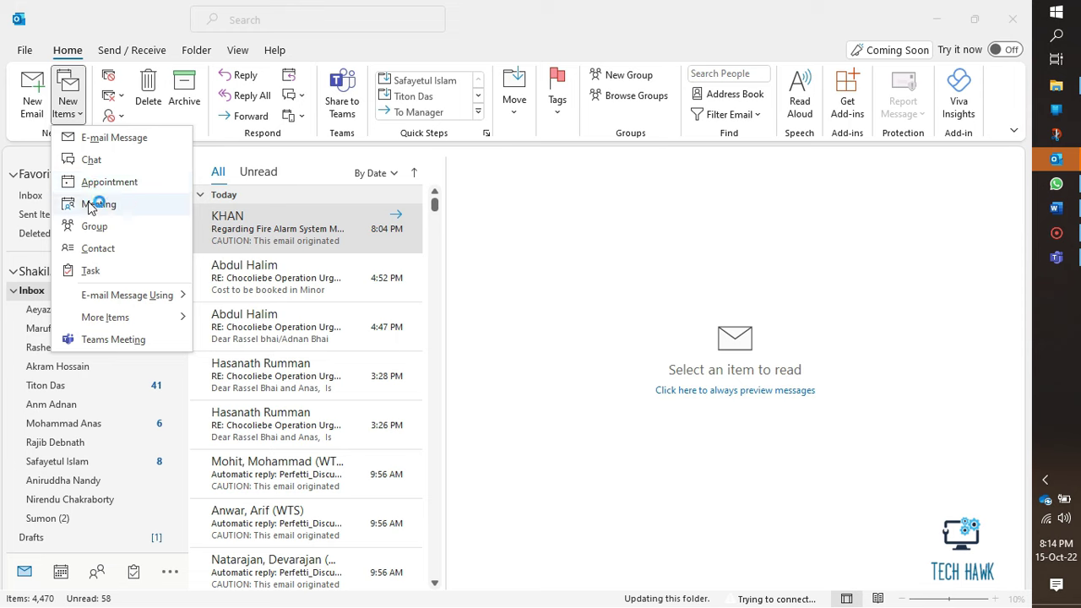
Select the Favorites Inbox and create a new meeting invitation now carrying Teams join details
{"action": "left_click", "coordinate": [88, 202]}
{"action": "left_click", "coordinate": [111, 198]}
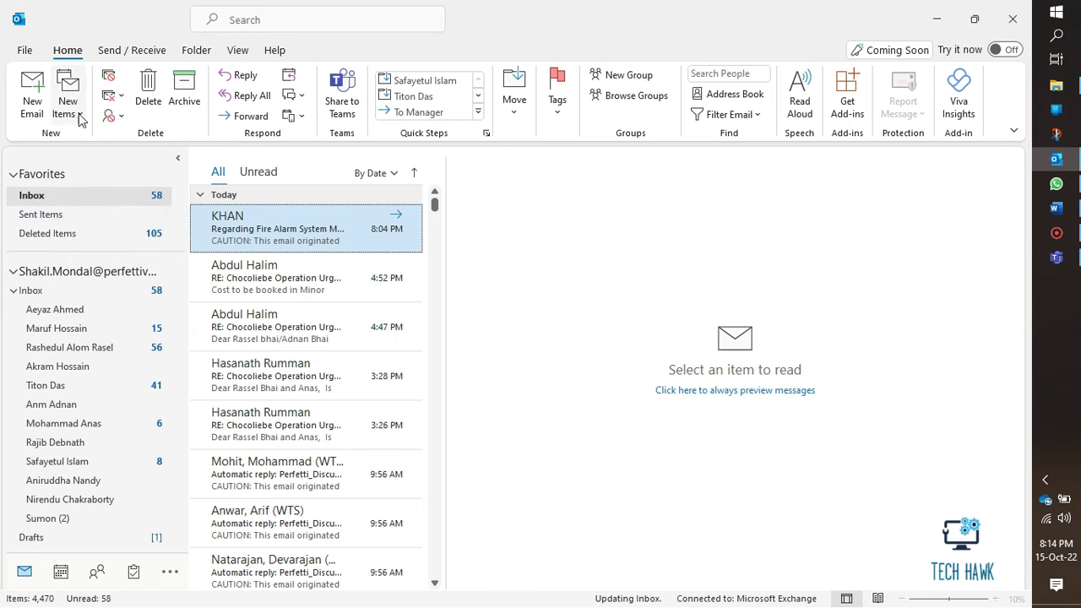
{"action": "left_click", "coordinate": [79, 114]}
{"action": "left_click", "coordinate": [98, 205]}
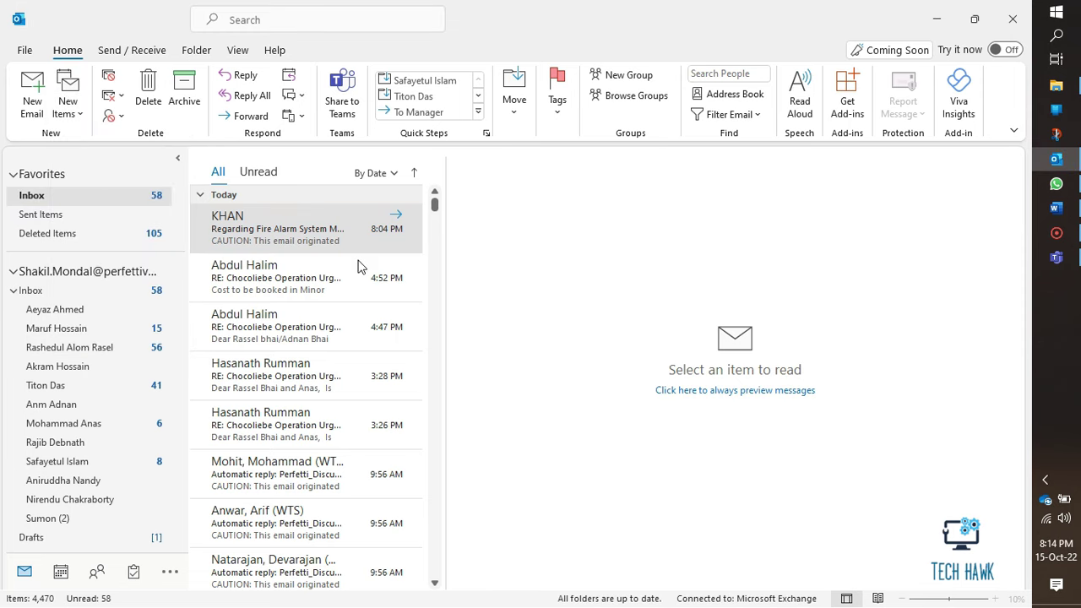